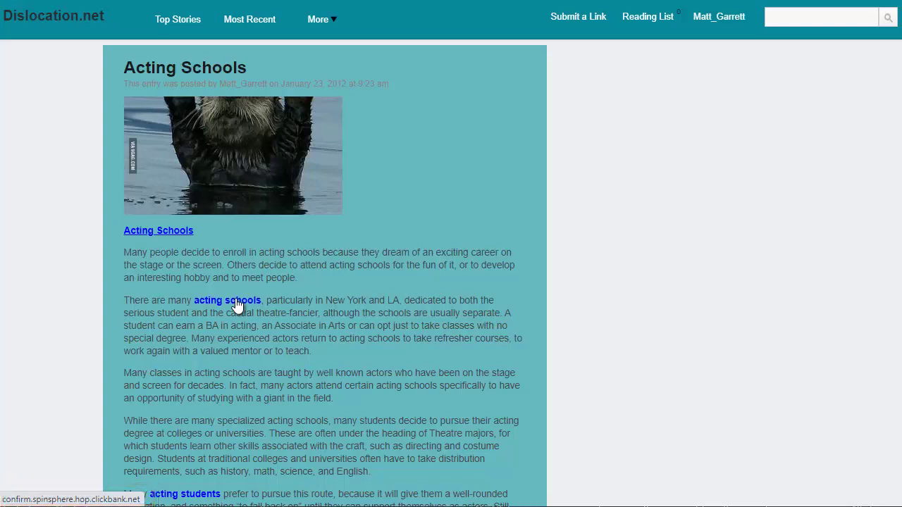
right_click(236, 304)
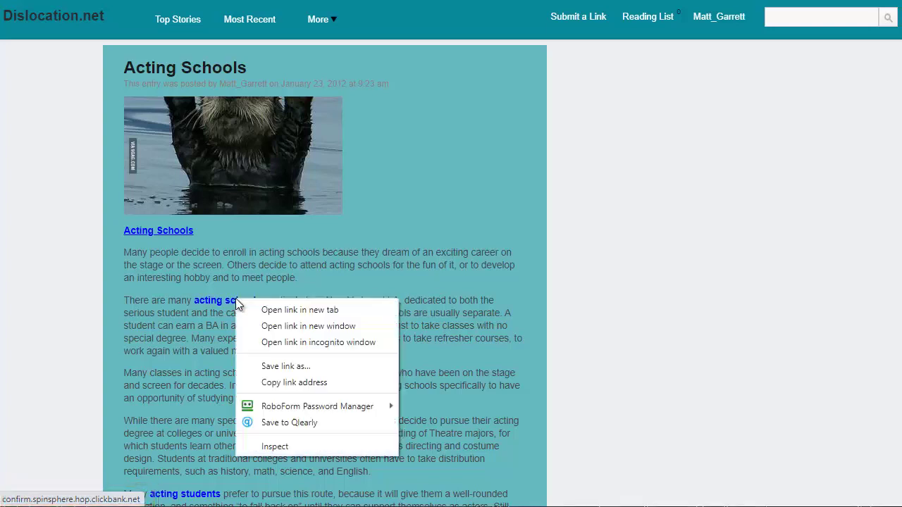
click(295, 447)
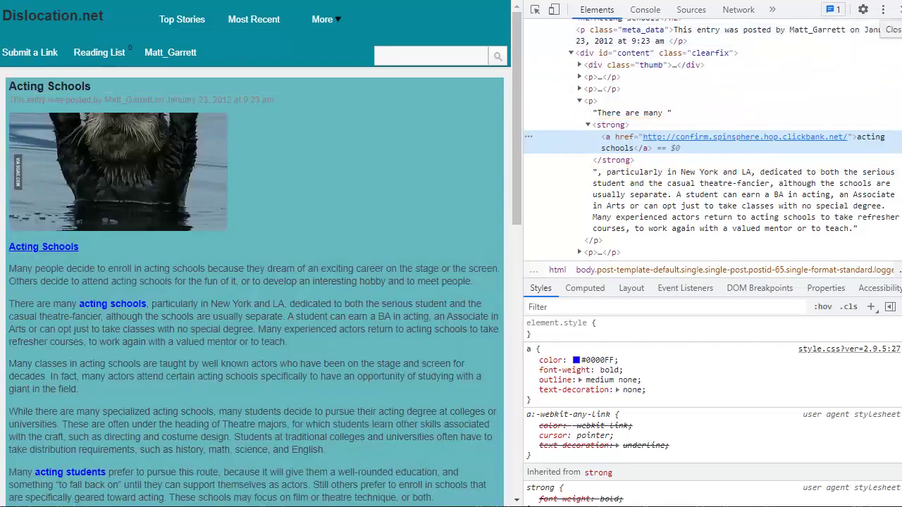
click(895, 9)
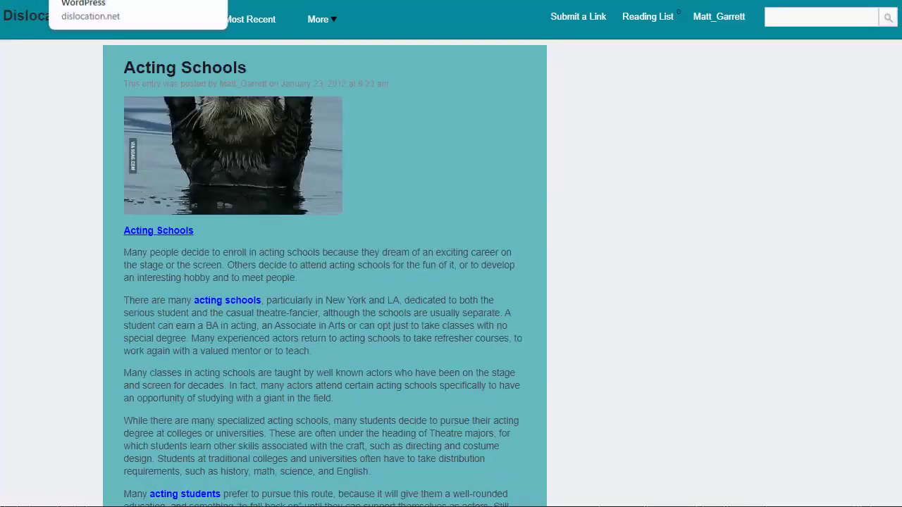
Step: Activate the WP Link Fixer plugin from the Installed Plugins list
click(70, 0)
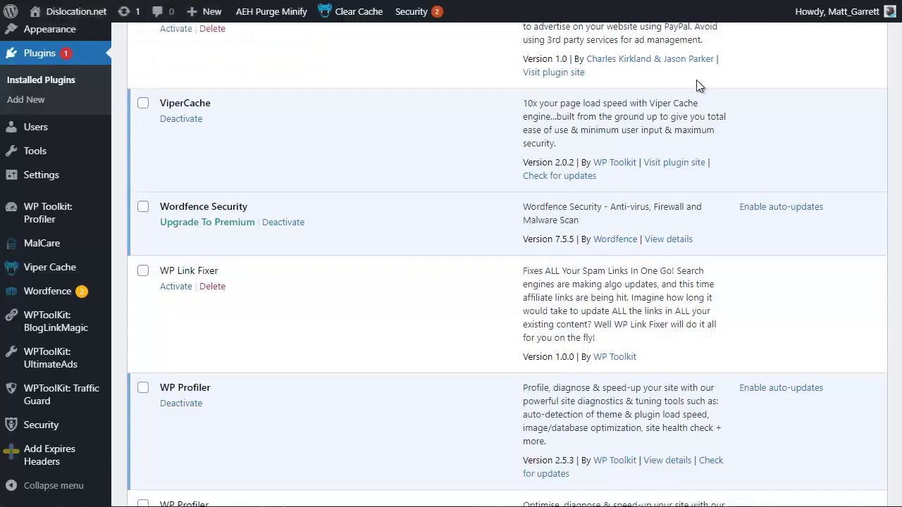
click(179, 288)
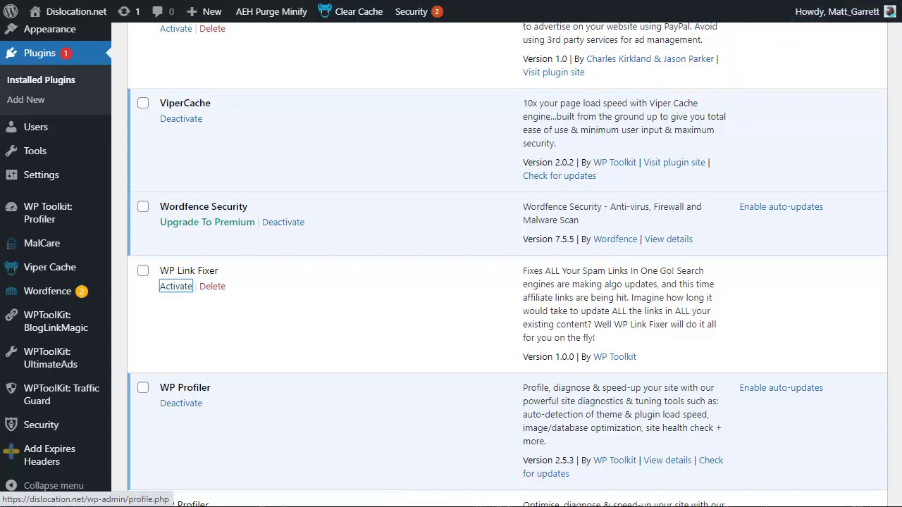
scroll(82, 269, down, 5)
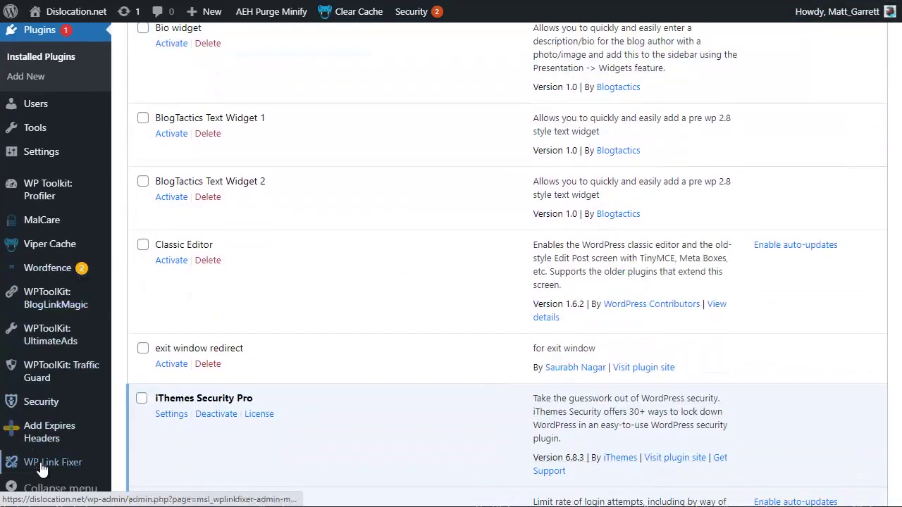
Step: In WP Link Fixer settings, keep the rel tag as nofollow and also tick sponsored
click(43, 465)
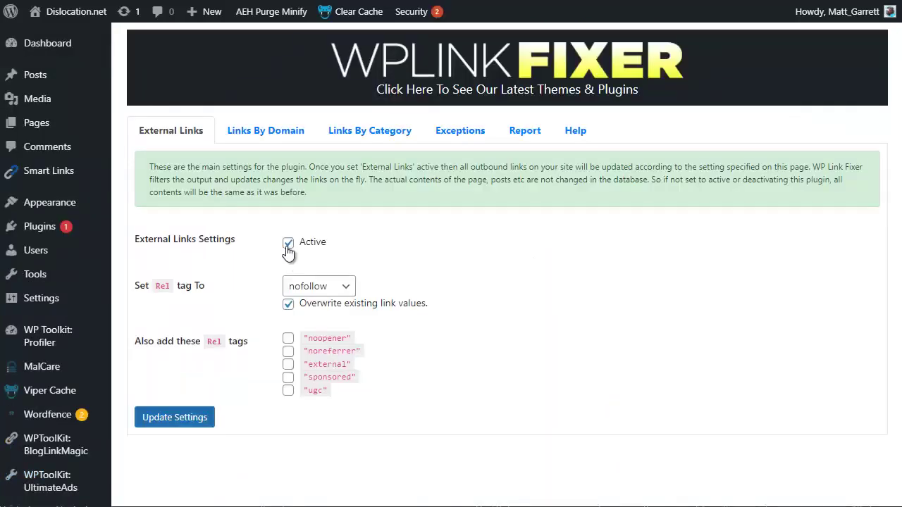
click(347, 290)
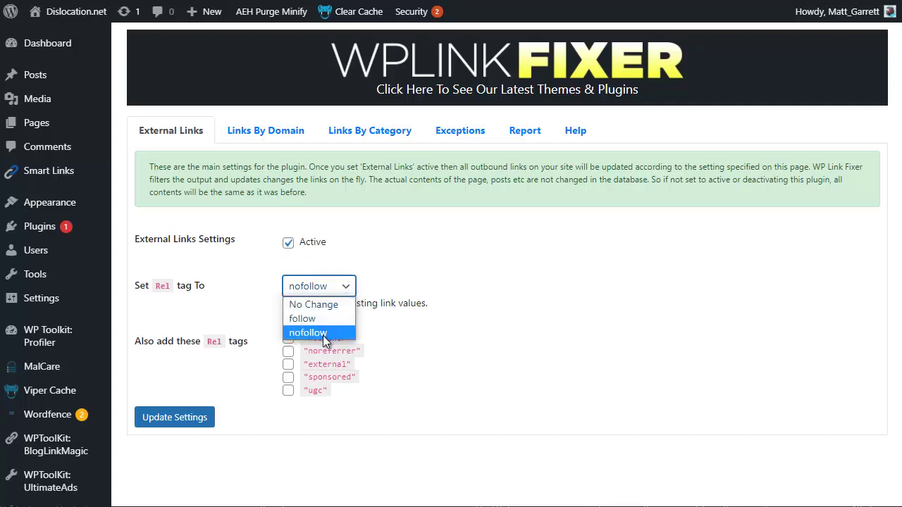
click(324, 341)
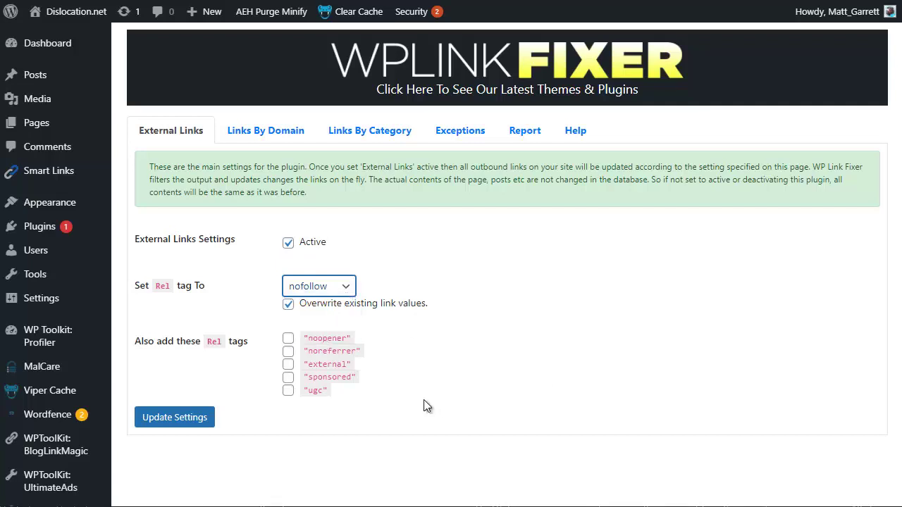
click(289, 378)
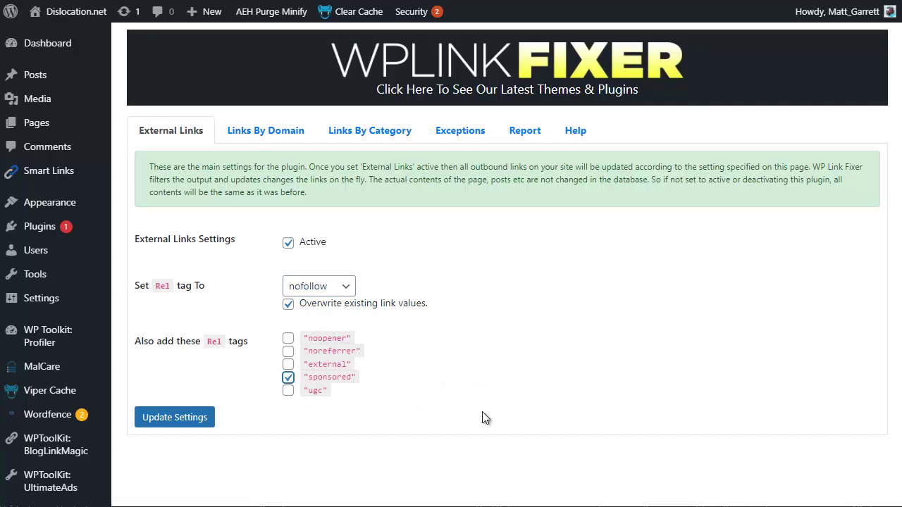
Step: Save the WP Link Fixer settings and return to the Acting Schools post tab
click(203, 419)
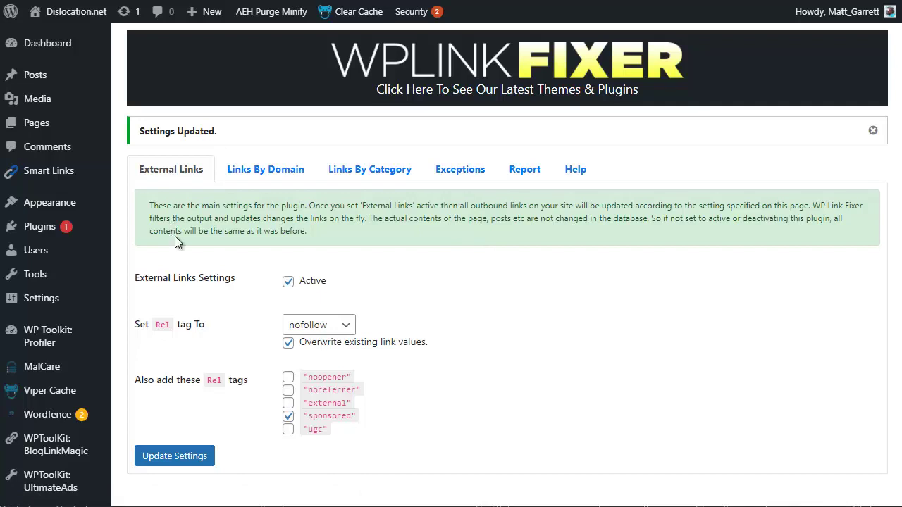
click(71, 11)
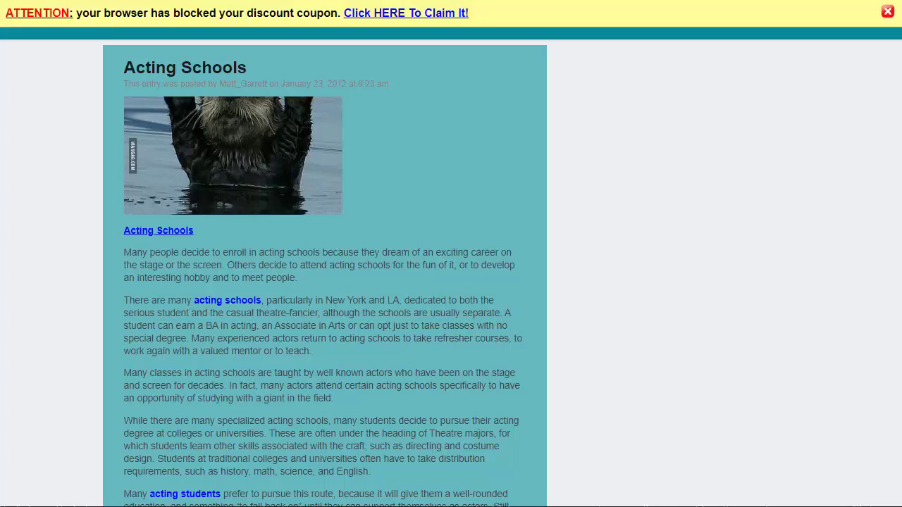
Step: Open the context menu on the post's 'acting schools' affiliate link
right_click(220, 300)
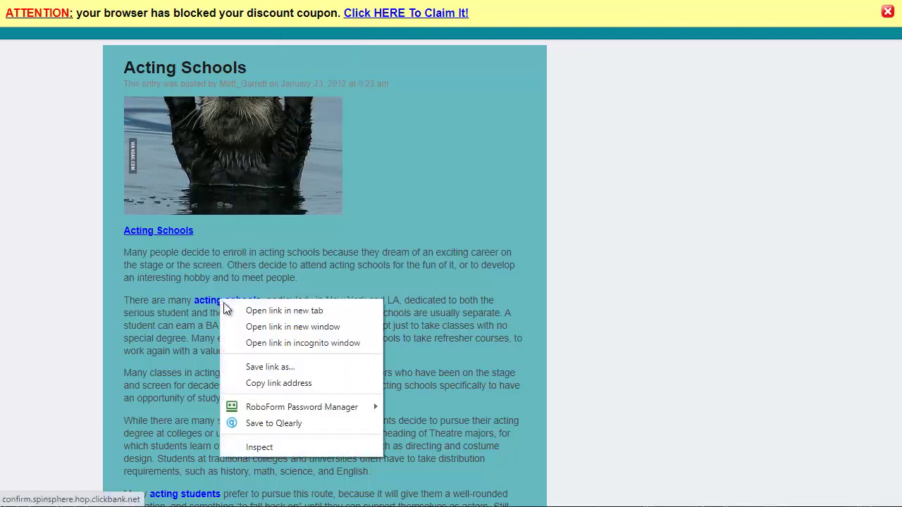
Step: Inspect the 'acting schools' link to confirm it carries rel="nofollow sponsored"
click(275, 448)
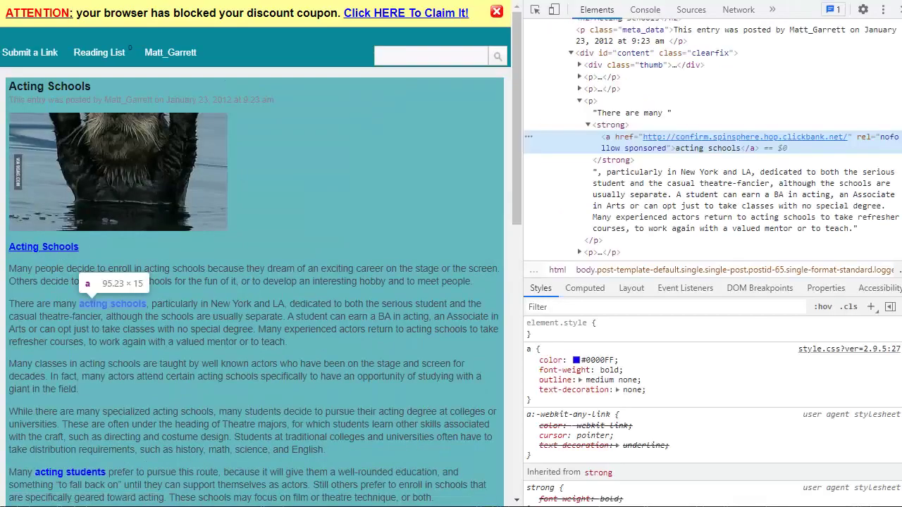